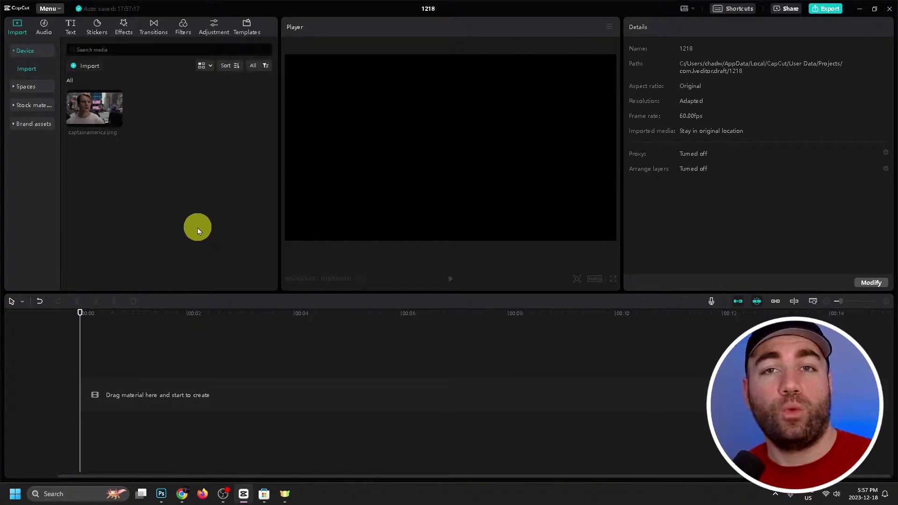
Place captainamerica.png at the start of the main timeline track.
click(83, 75)
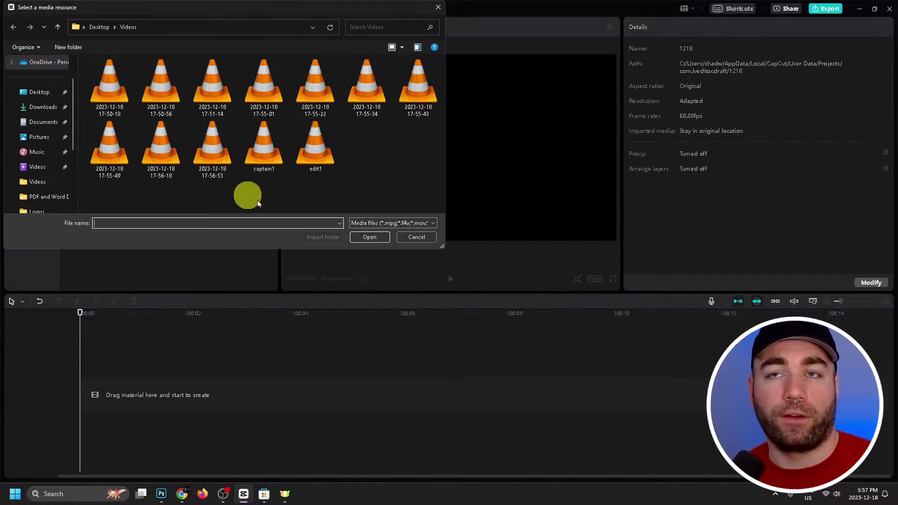
click(417, 237)
drag(92, 117, 100, 389)
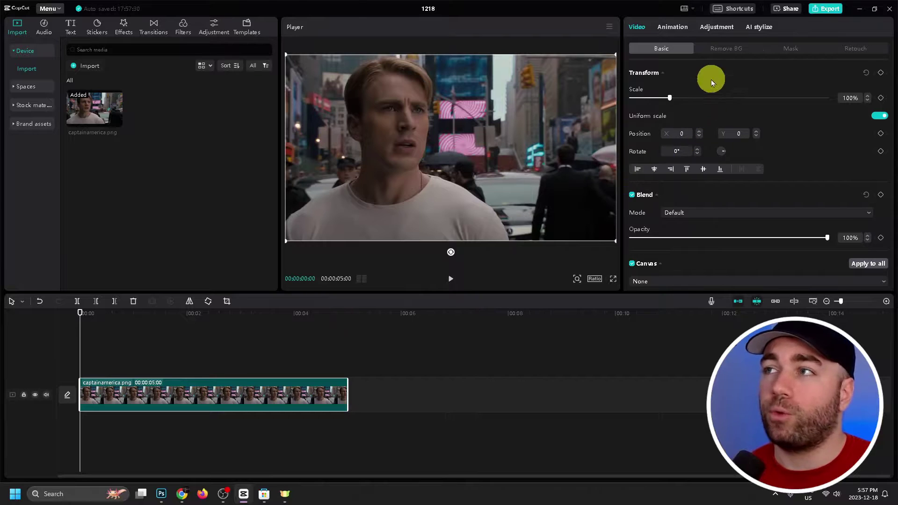
Invert the clip's Luma curve by moving its white point to the minimum and its black point to the maximum.
click(716, 28)
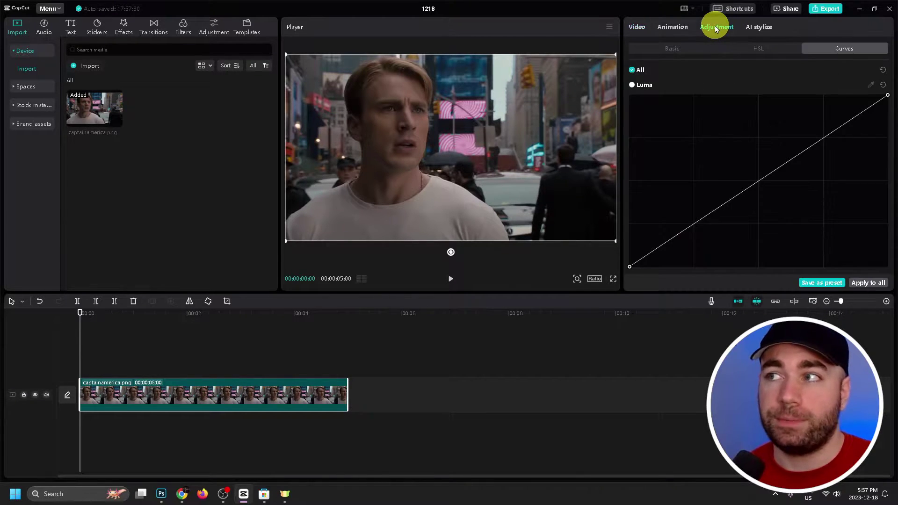
click(684, 49)
click(854, 49)
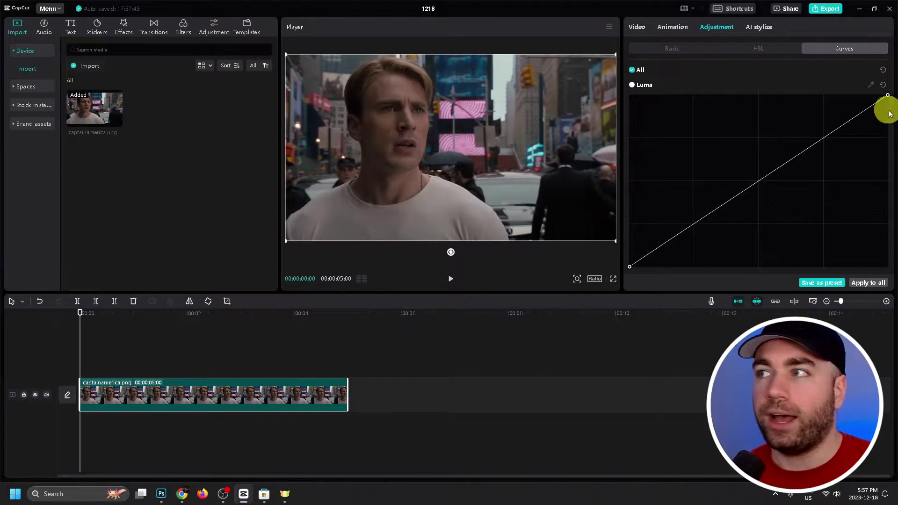
drag(887, 94, 887, 266)
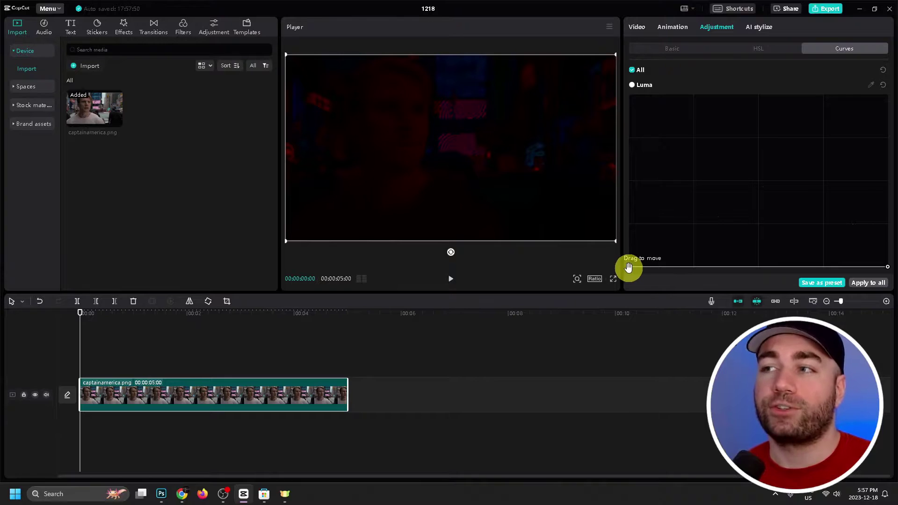
drag(629, 267, 621, 74)
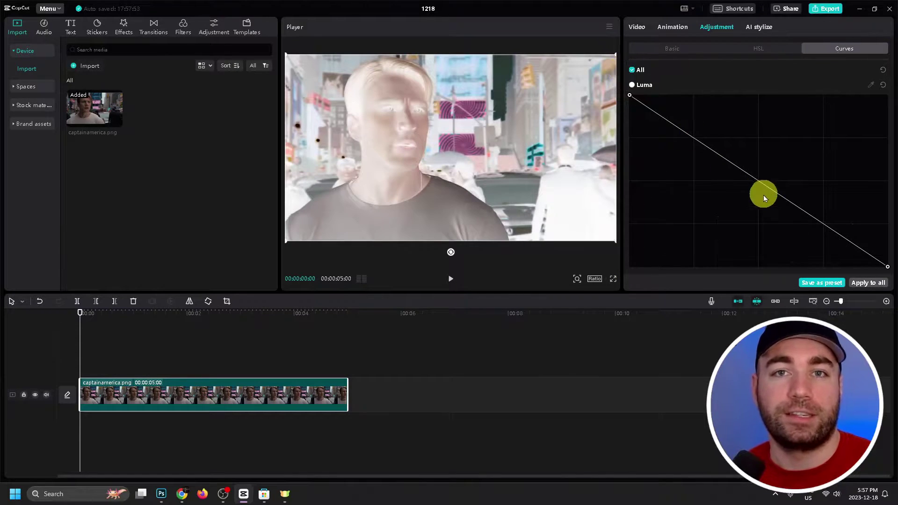
Invert the clip's Red, Green and Blue curves in the same way as the Luma curve.
scroll(762, 181, down, 4)
scroll(804, 171, down, 8)
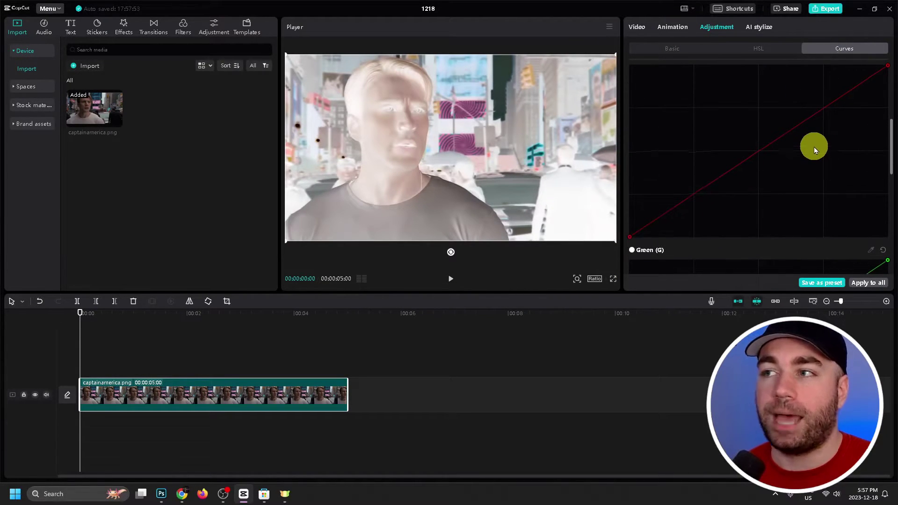
scroll(827, 150, up, 12)
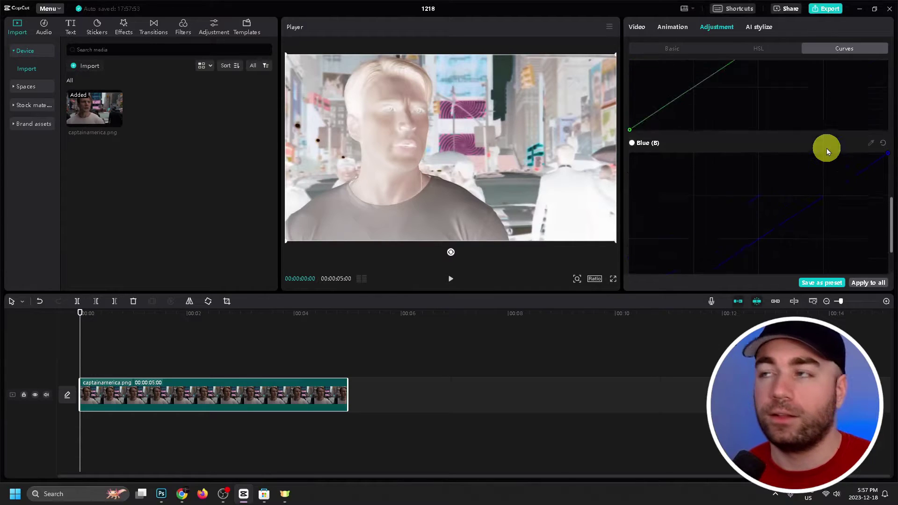
scroll(861, 131, down, 3)
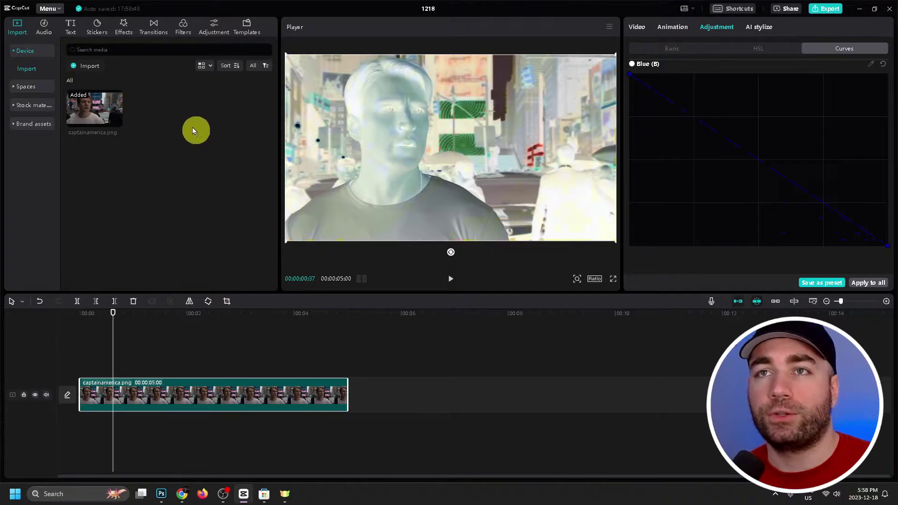
Add the Blur video effect from the Lens category above the captainamerica.png clip.
click(121, 30)
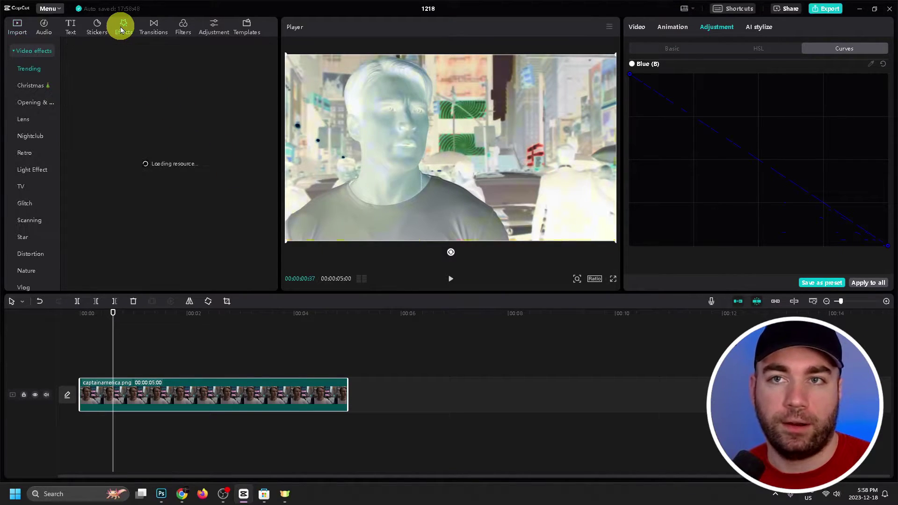
click(30, 120)
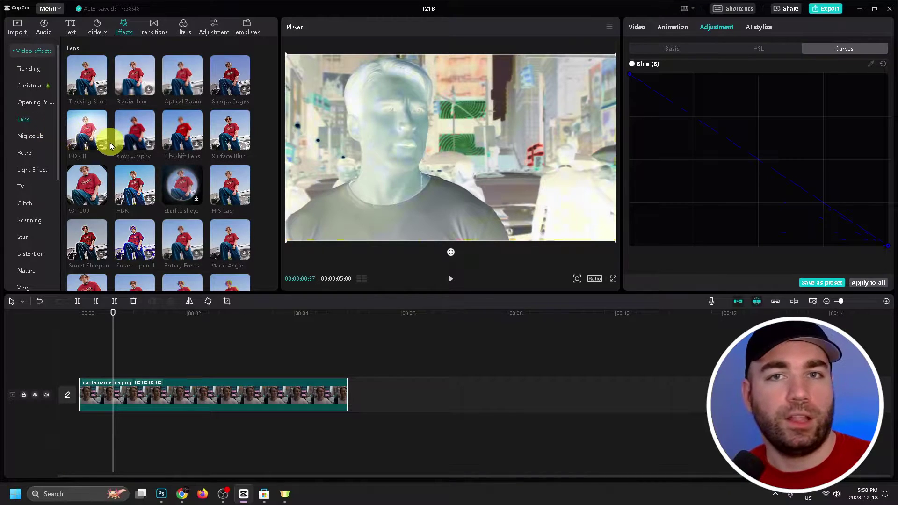
scroll(112, 145, down, 2)
scroll(109, 146, down, 3)
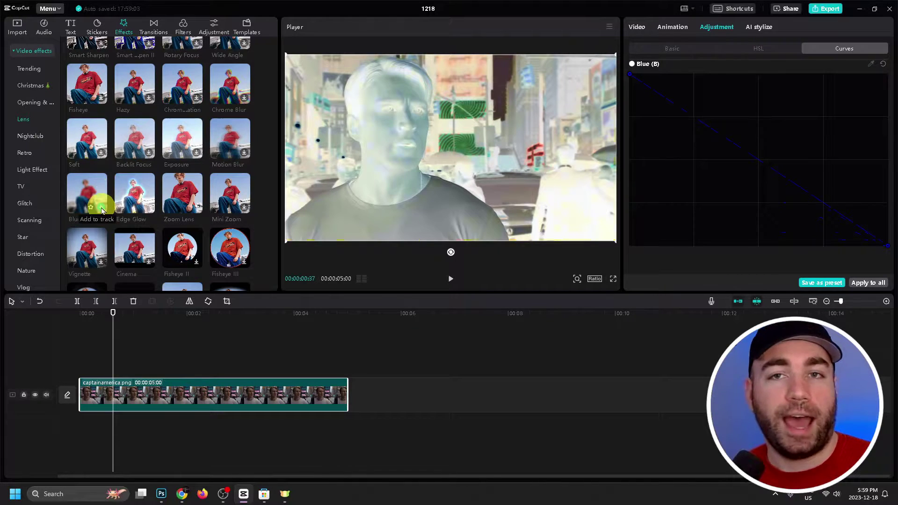
click(101, 207)
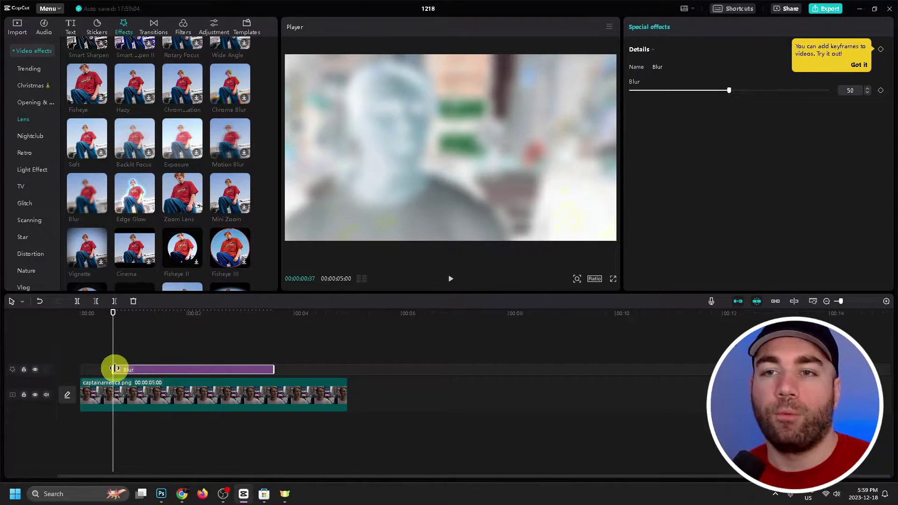
Stretch the Blur effect over the clip's full length and set its blur strength to 100.
drag(114, 370, 76, 369)
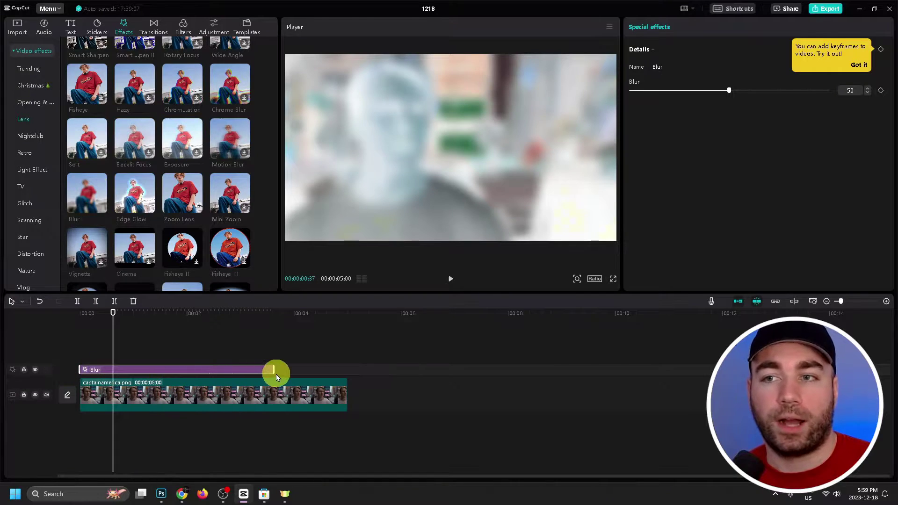
drag(275, 369, 346, 369)
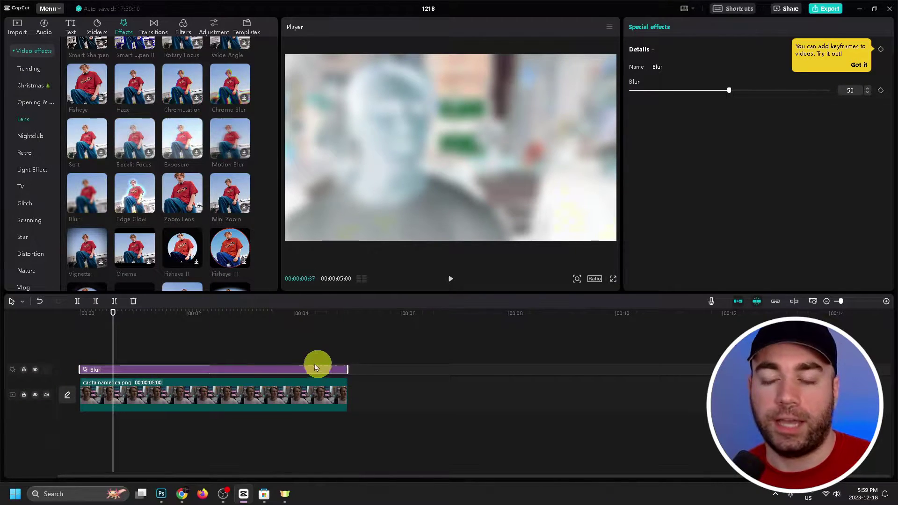
click(201, 355)
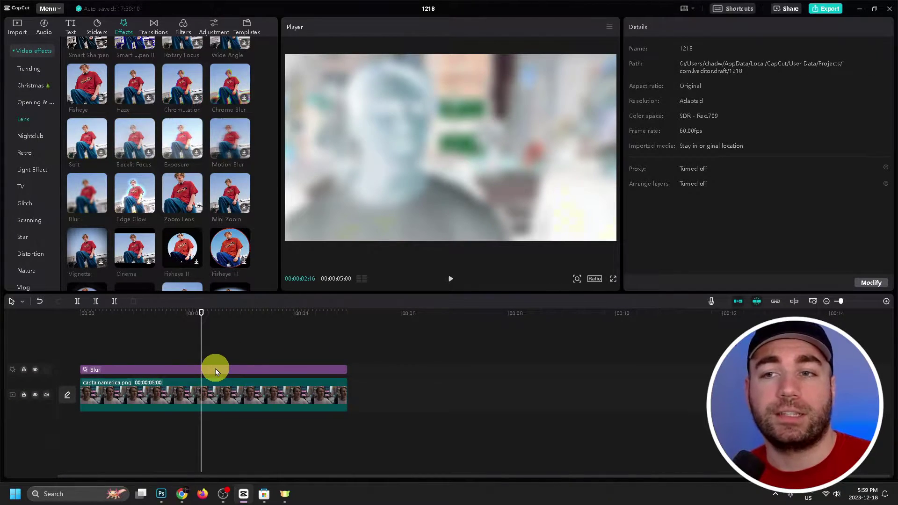
click(215, 369)
drag(731, 91, 860, 85)
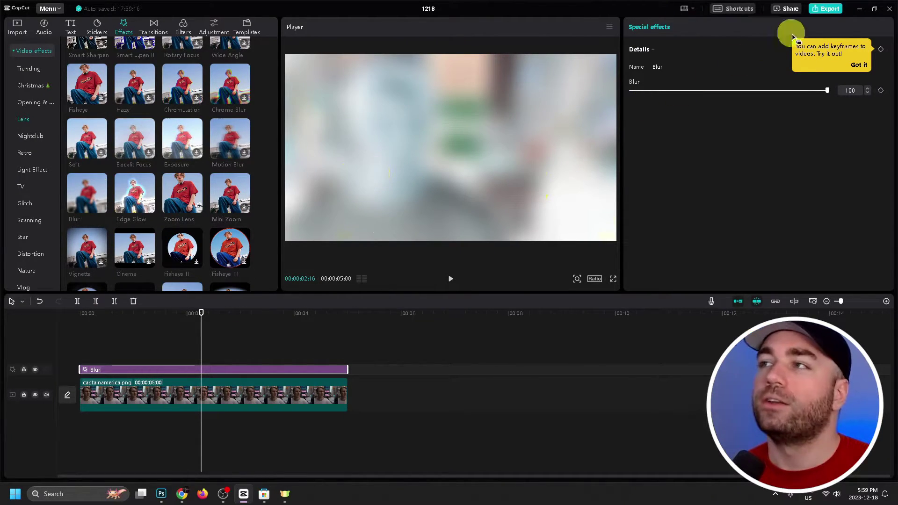
Export the inverted, blurred video under the name 4k and close the export dialog without sharing.
click(826, 9)
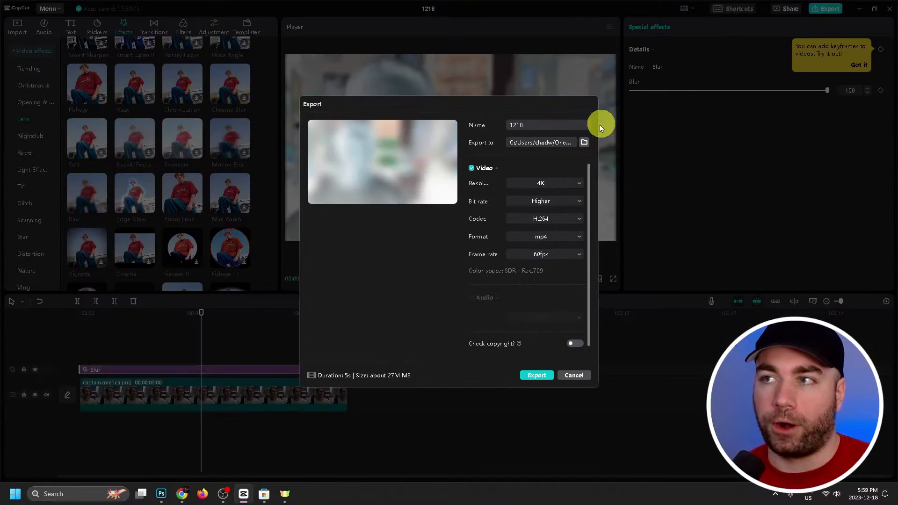
mouse_move(388, 129)
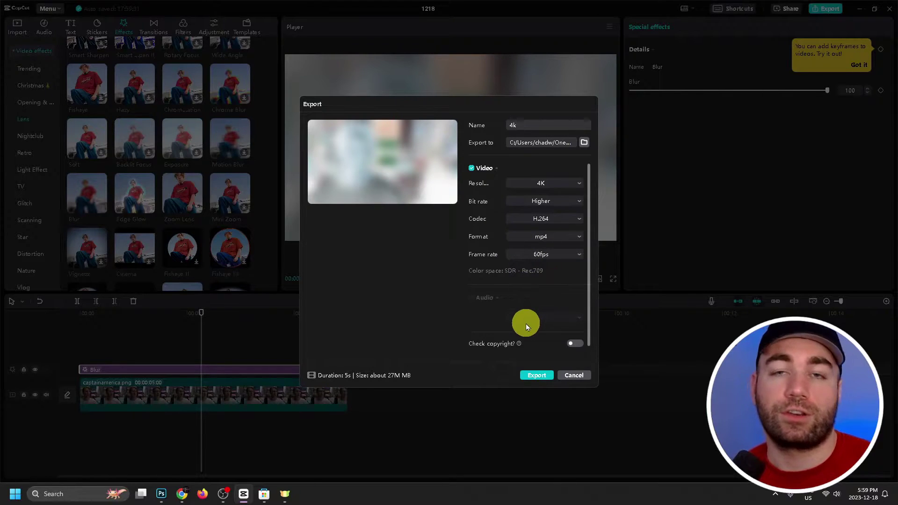
click(530, 374)
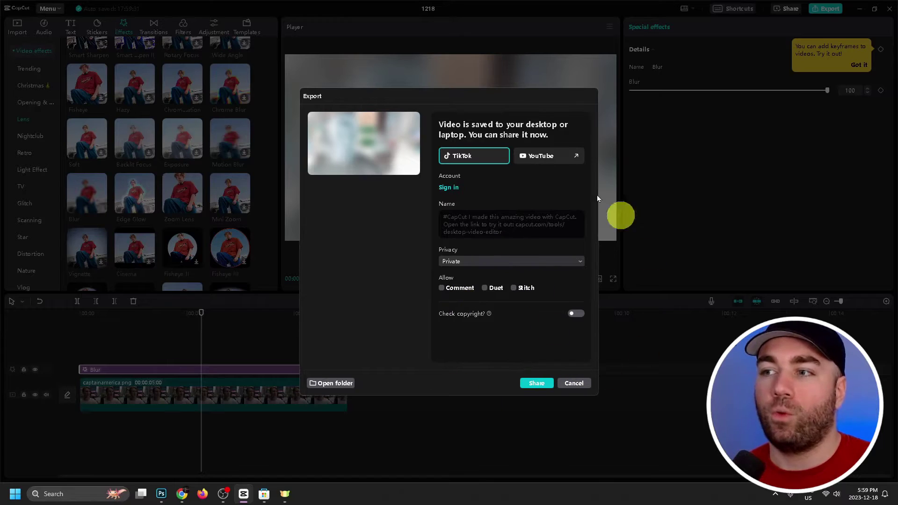
click(575, 382)
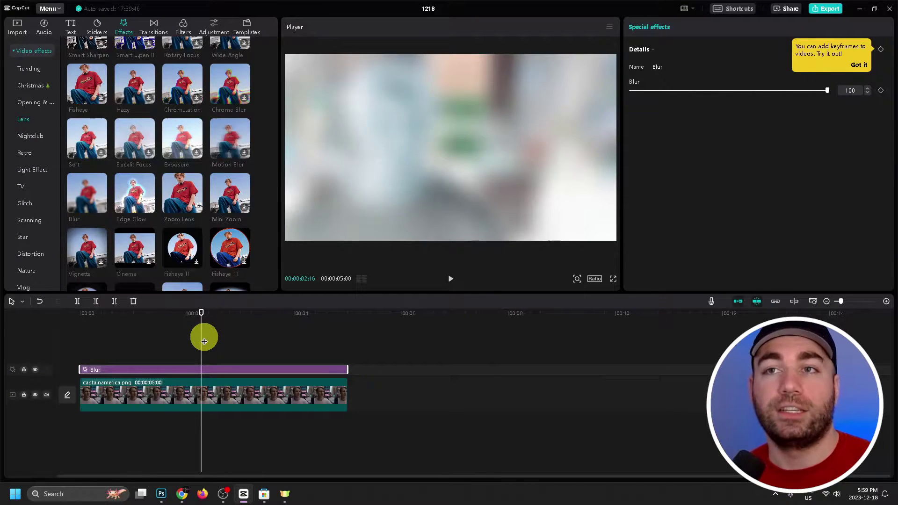
Undo all edits back to an empty timeline and place the original captainamerica.png at the start of the main track.
key(ctrl+z)
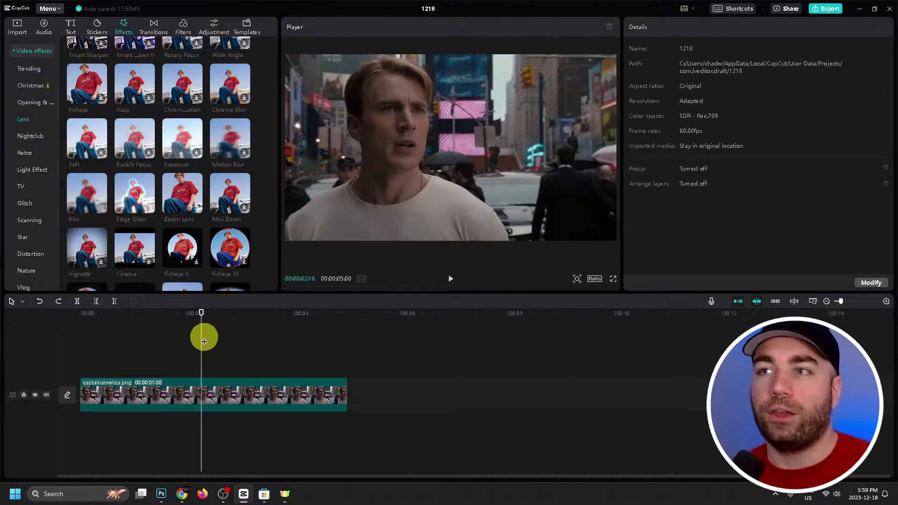
key(ctrl+z)
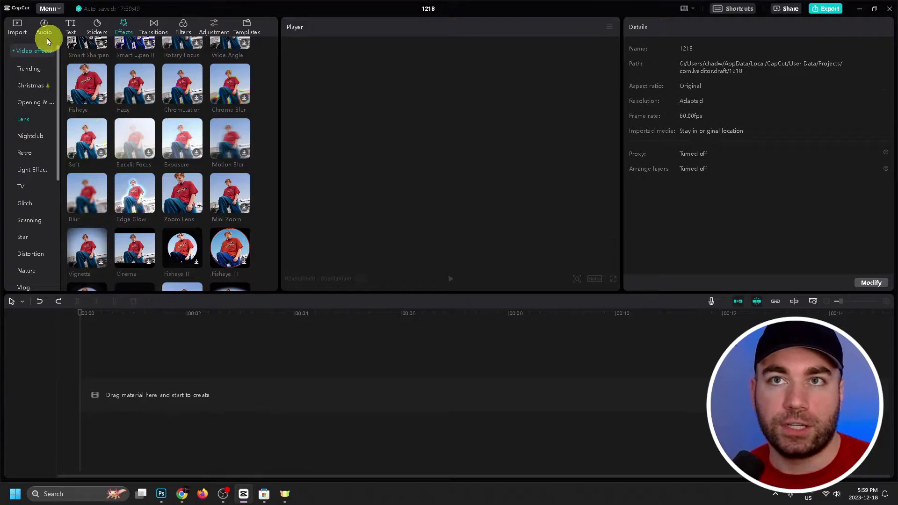
click(21, 29)
drag(90, 100, 77, 399)
click(115, 349)
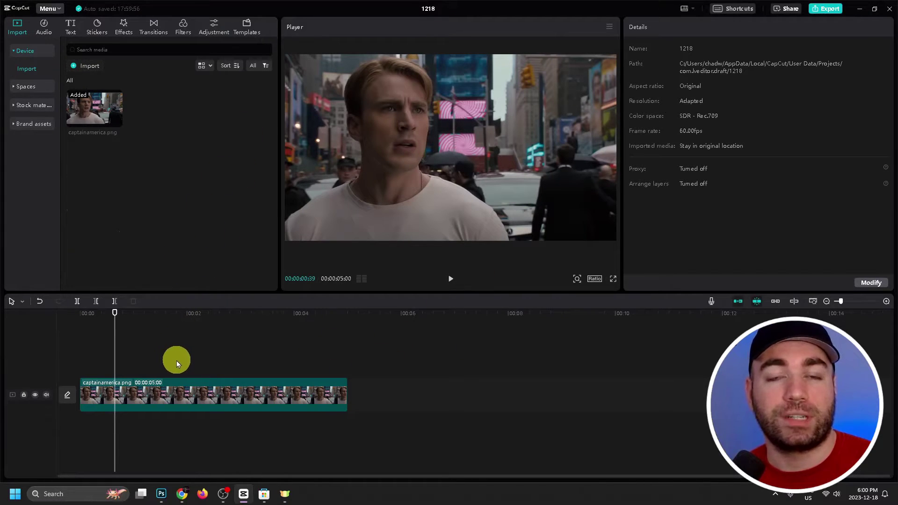
Import the exported 4k video and place it on a track directly above the captainamerica.png clip, aligned to its start.
click(83, 66)
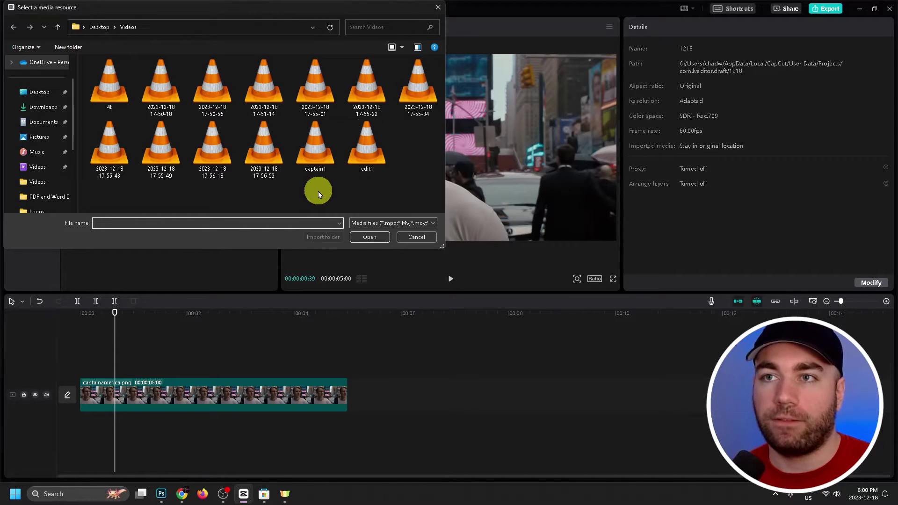
click(120, 88)
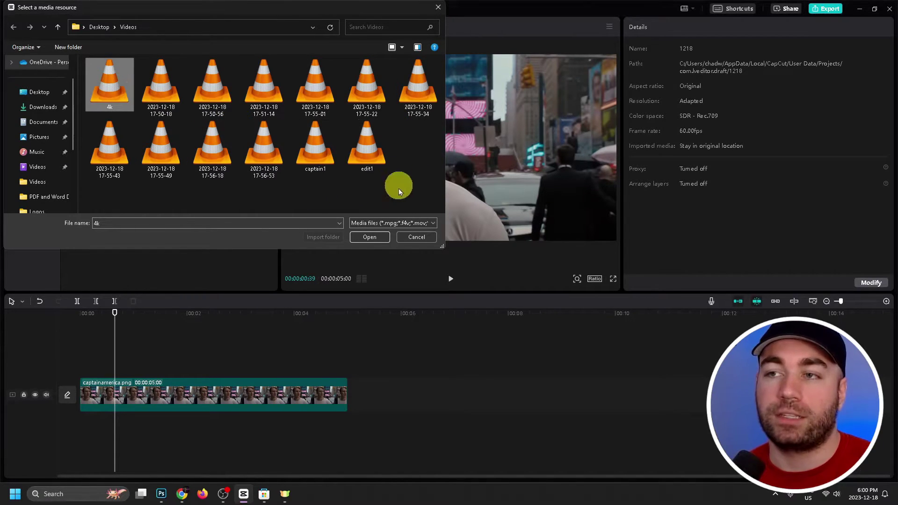
click(369, 237)
drag(162, 122, 83, 360)
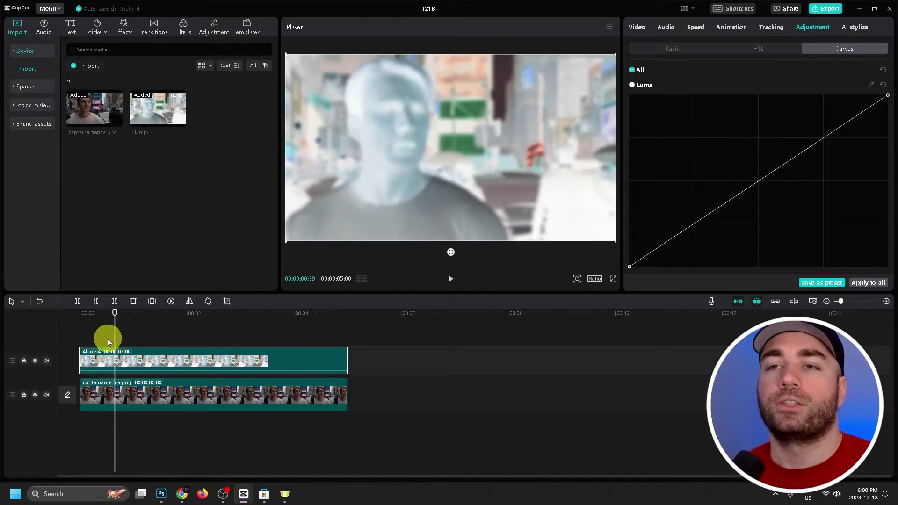
Set the 4k.mp4 overlay's blend mode to Color burn and its opacity to 60%.
click(107, 342)
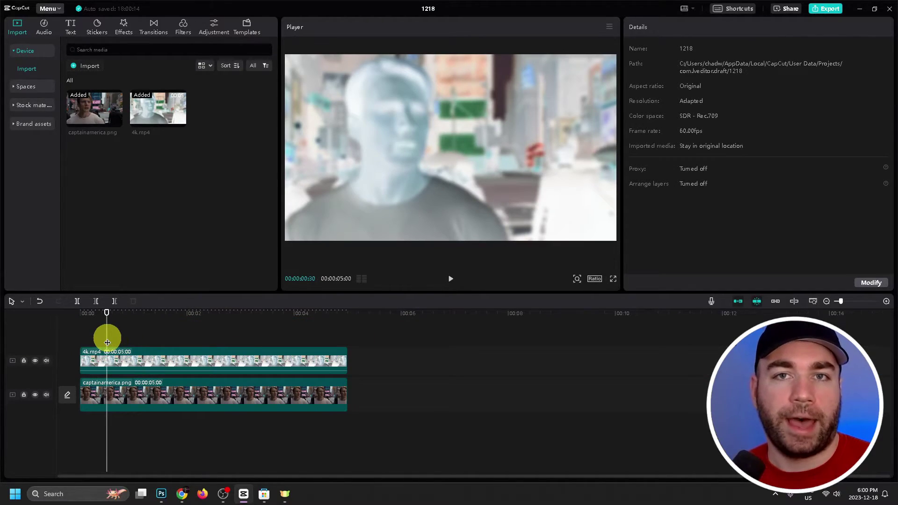
click(124, 361)
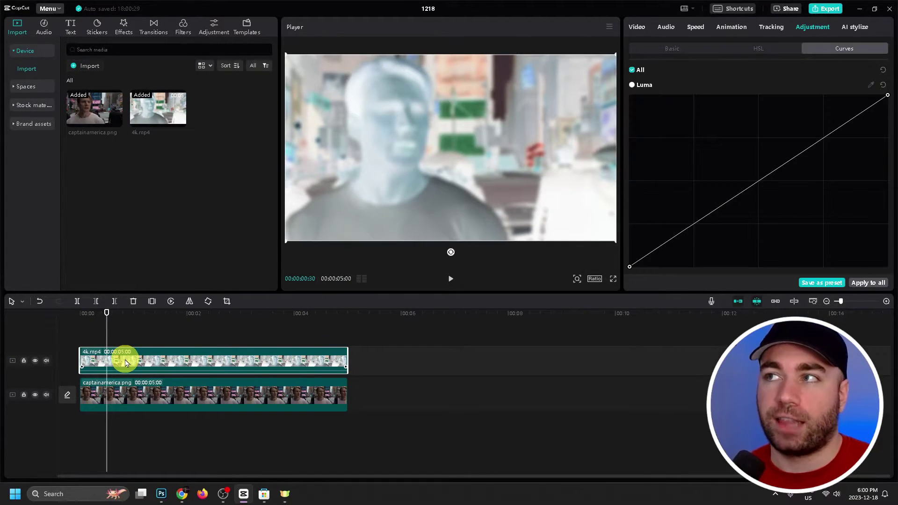
click(641, 28)
scroll(751, 122, down, 3)
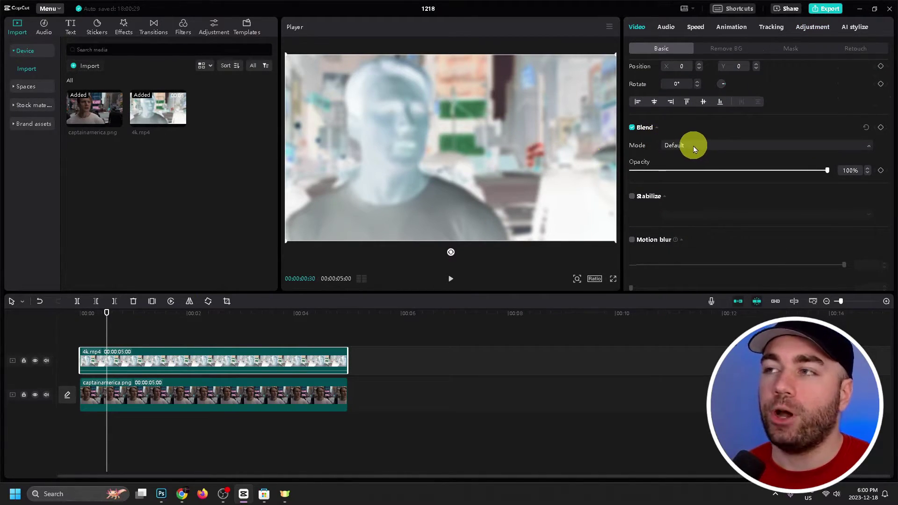
click(691, 145)
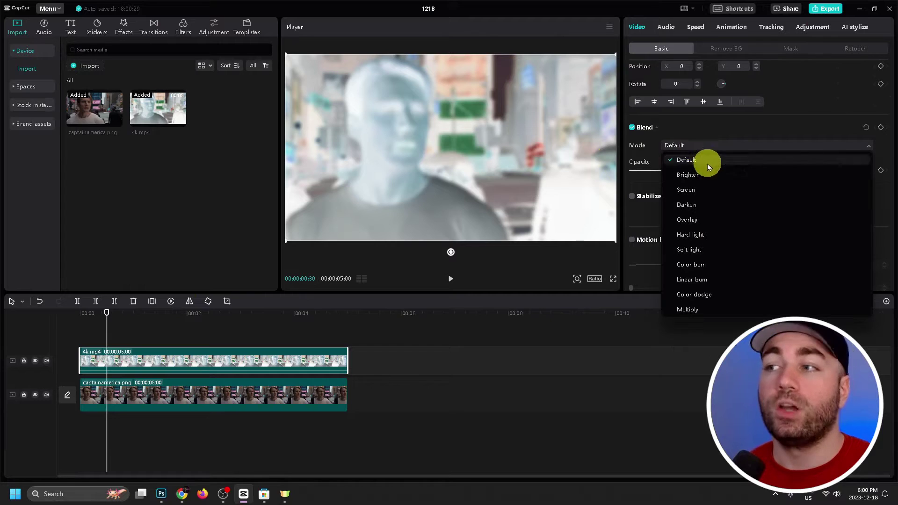
click(718, 265)
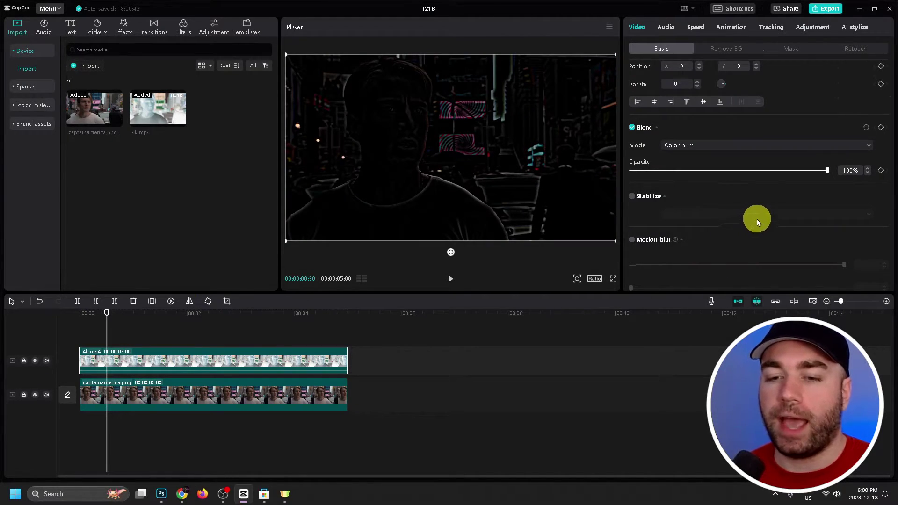
drag(827, 173, 749, 172)
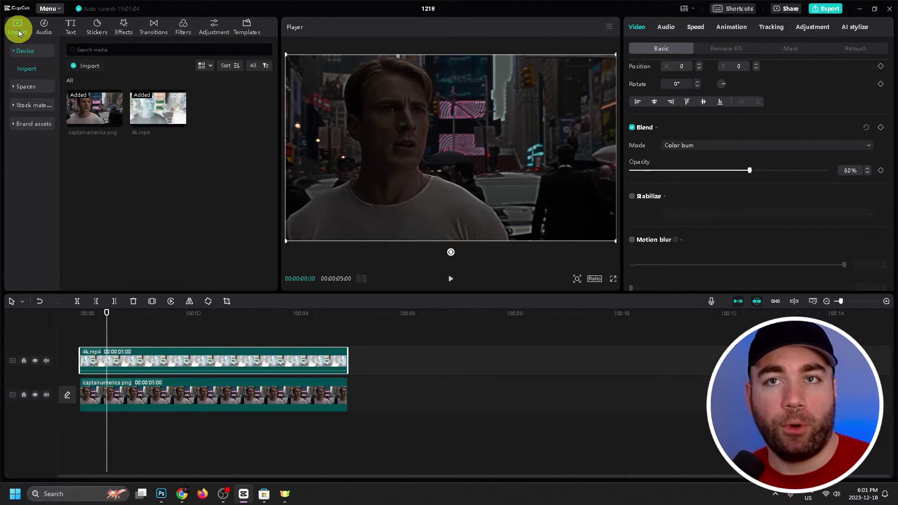
Add the white stock clip on a track above 4k.mp4, starting at the beginning, and trim its end to match the clips below.
click(35, 105)
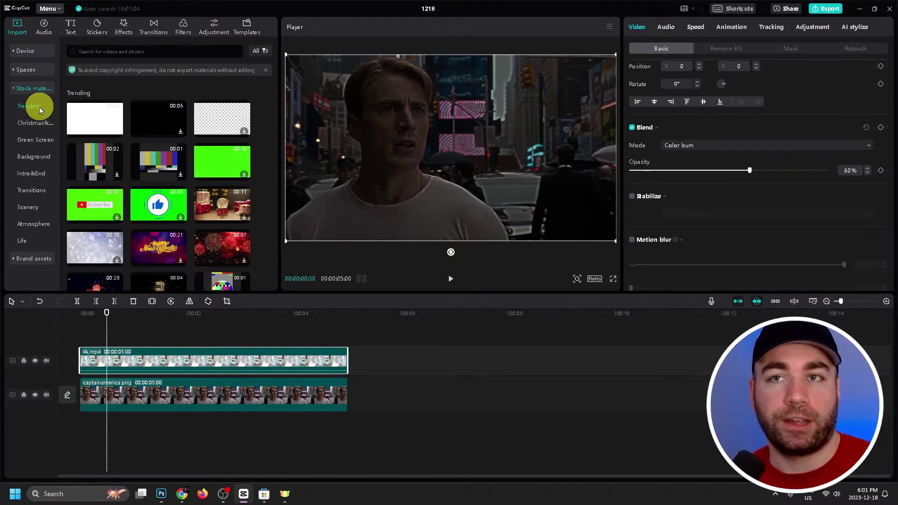
mouse_move(87, 127)
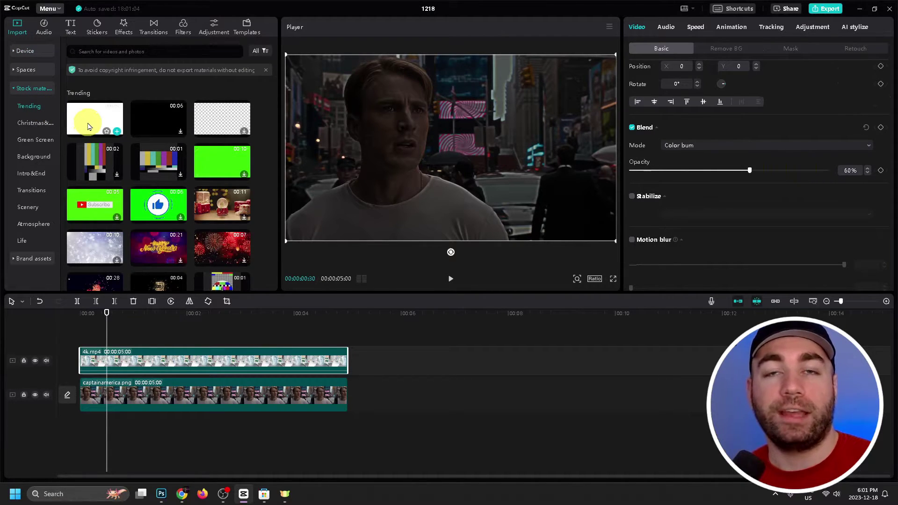
drag(88, 127, 76, 337)
mouse_move(352, 348)
mouse_down()
mouse_move(334, 348)
mouse_move(345, 350)
mouse_up()
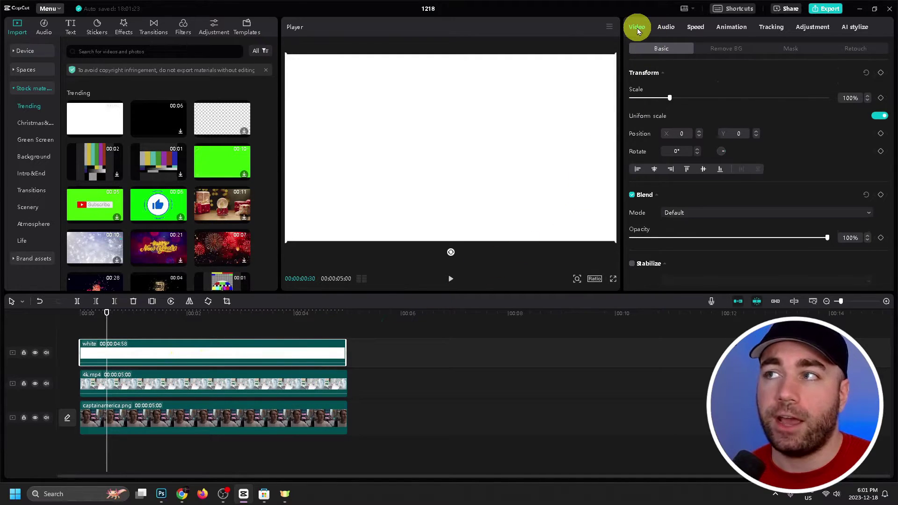
Set the white clip's blend mode to Overlay and its opacity to 70%.
click(695, 214)
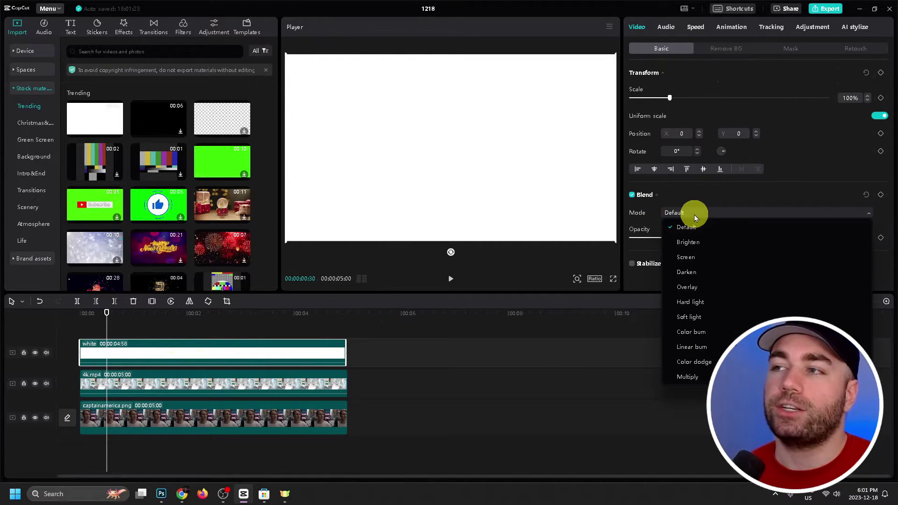
click(716, 287)
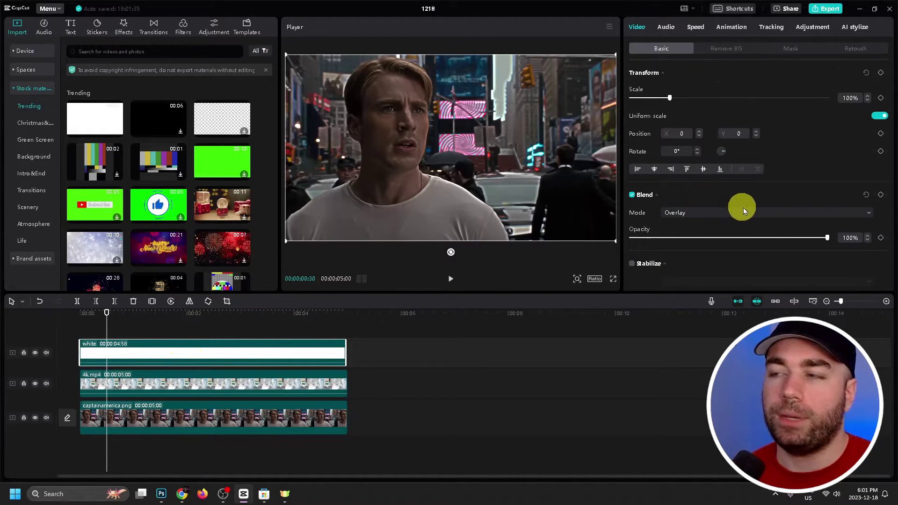
drag(823, 237, 768, 238)
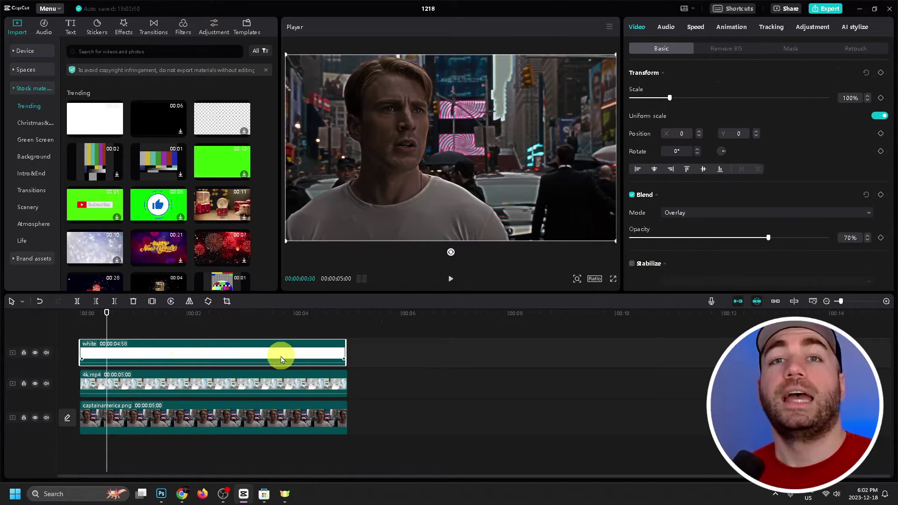
Set the saturation of the captainamerica.png clip to 20 in its basic adjustments.
click(216, 422)
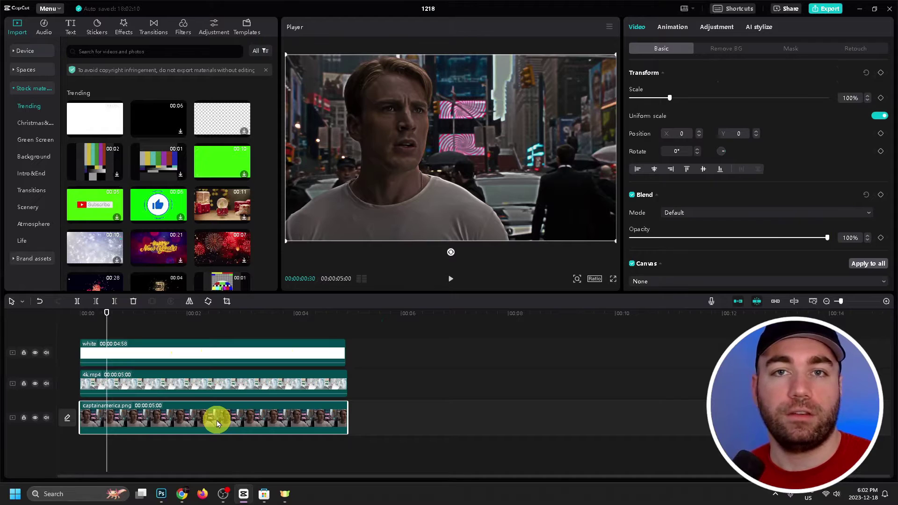
click(716, 28)
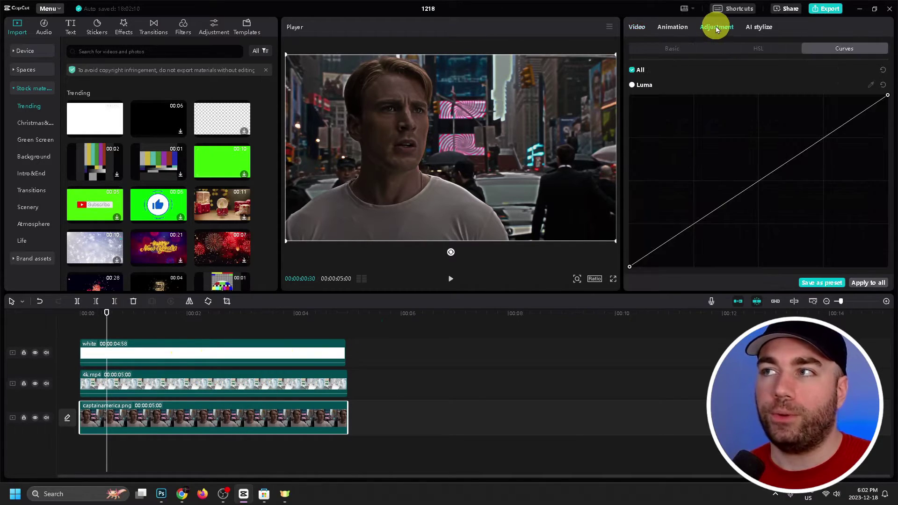
click(682, 48)
scroll(756, 189, down, 1)
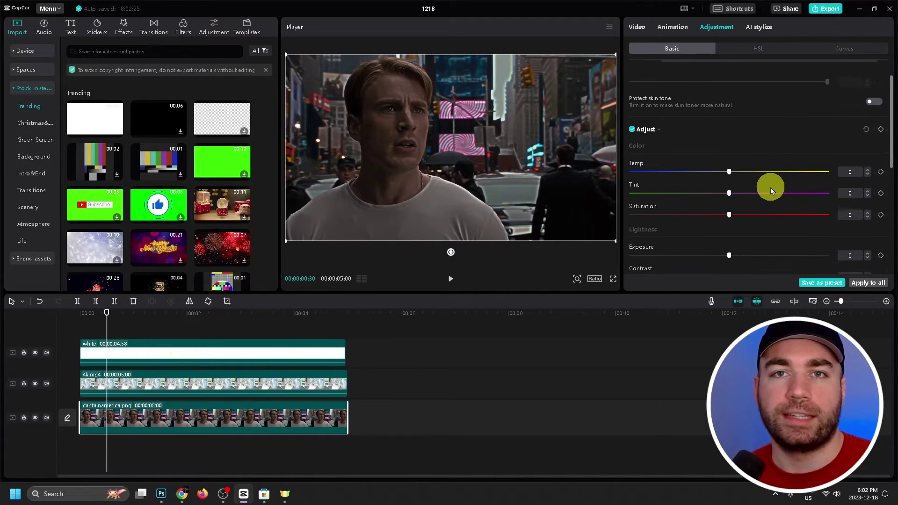
text(20)
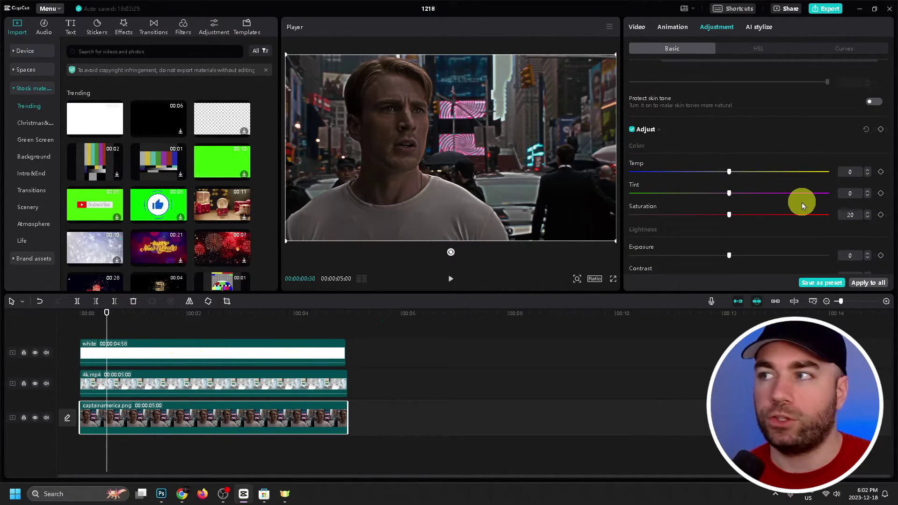
key(Return)
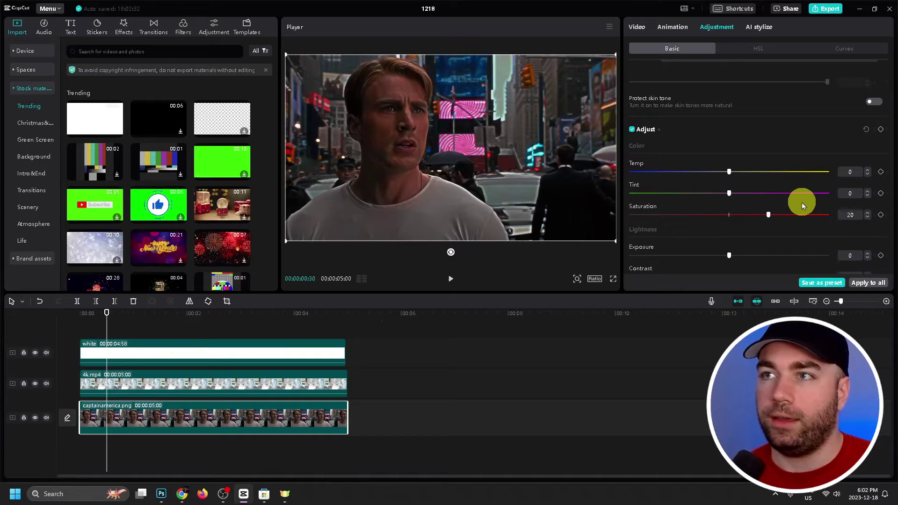
Set the captainamerica.png clip's exposure to 9 and its contrast to -6.
scroll(748, 229, down, 2)
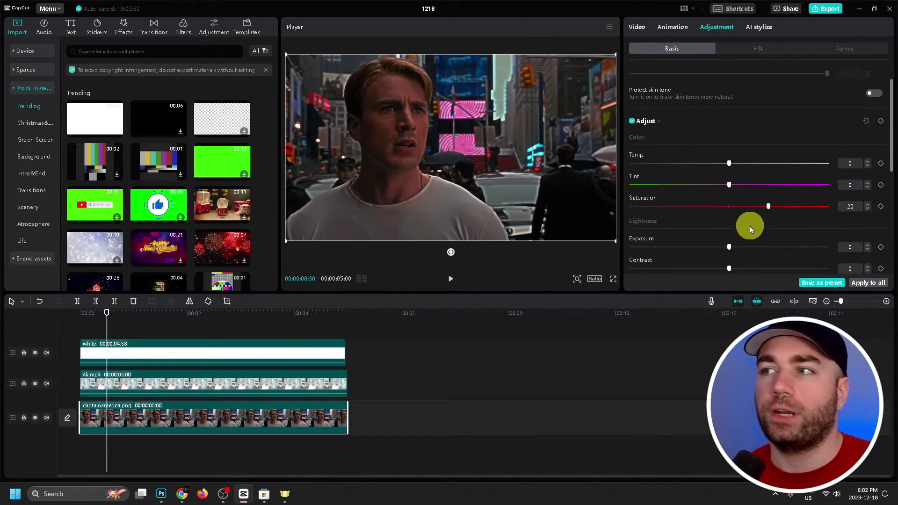
click(851, 199)
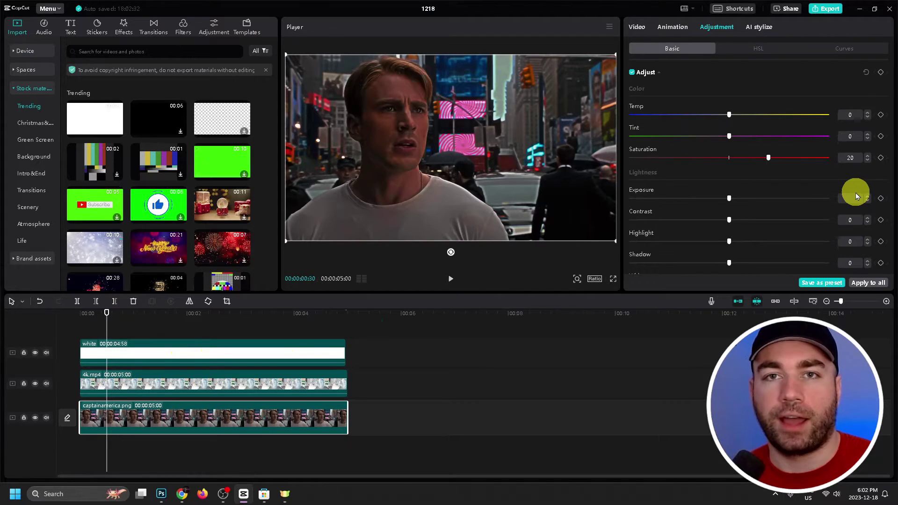
text(9)
key(Return)
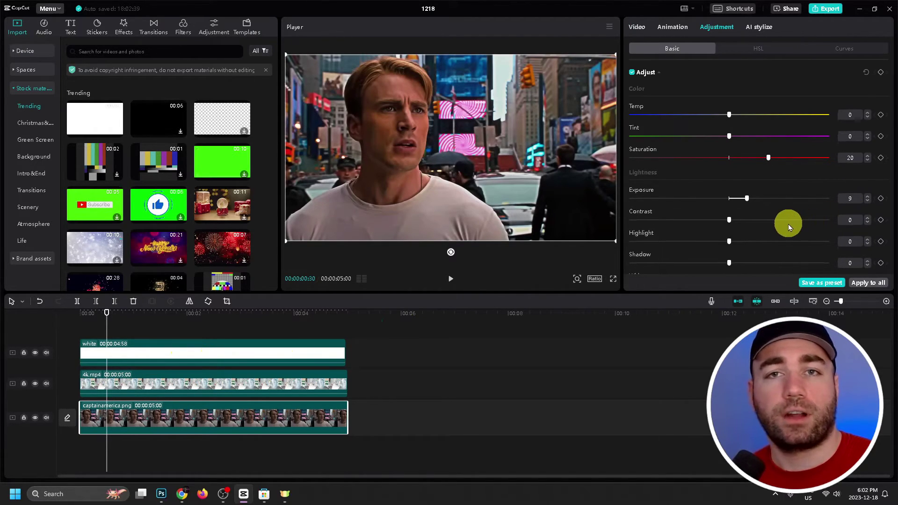
scroll(748, 210, down, 1)
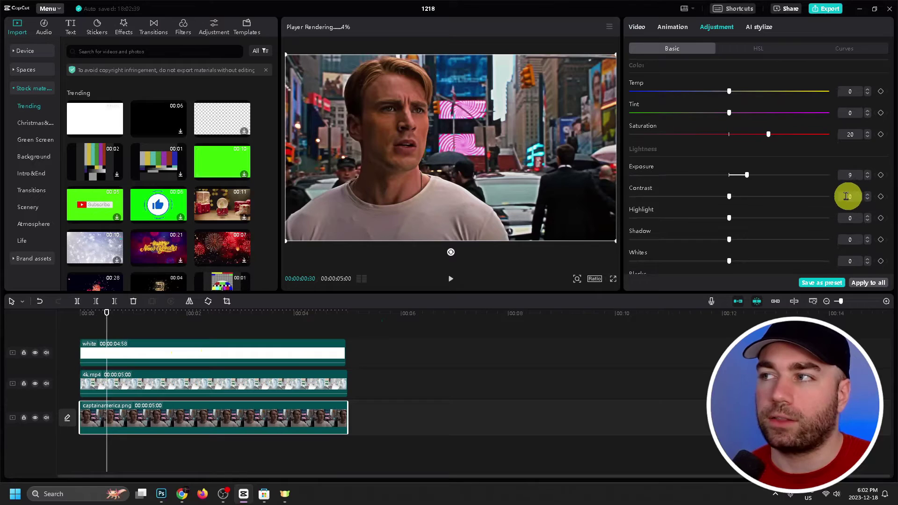
drag(729, 196, 717, 196)
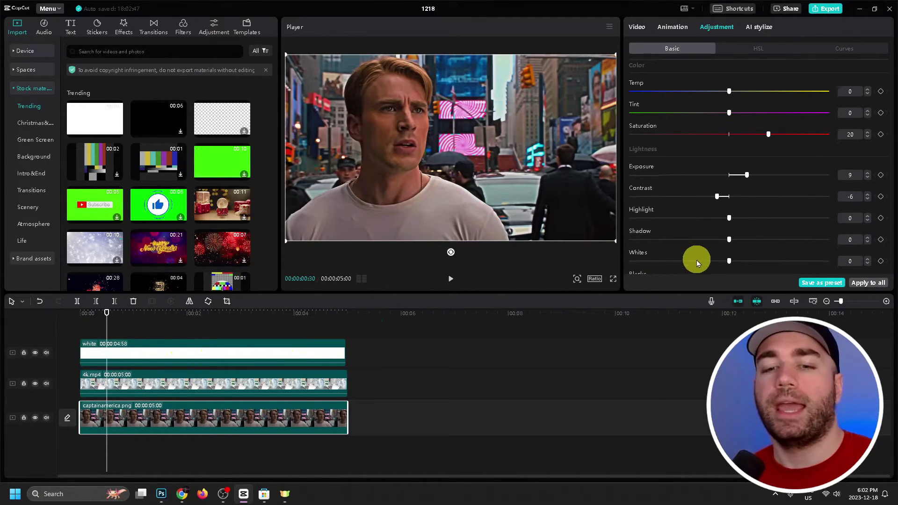
Set the captainamerica.png clip's highlight to 12 and increase its sharpening.
scroll(722, 233, down, 2)
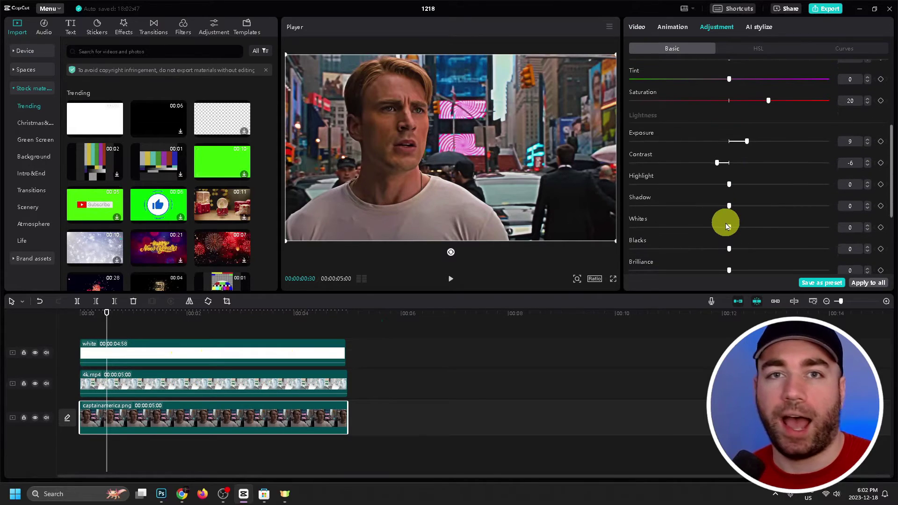
scroll(744, 188, down, 1)
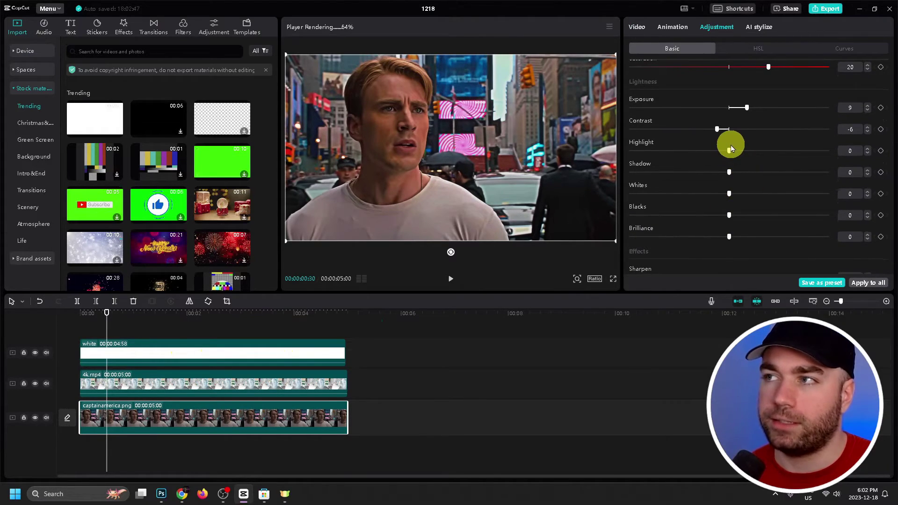
drag(731, 152, 748, 156)
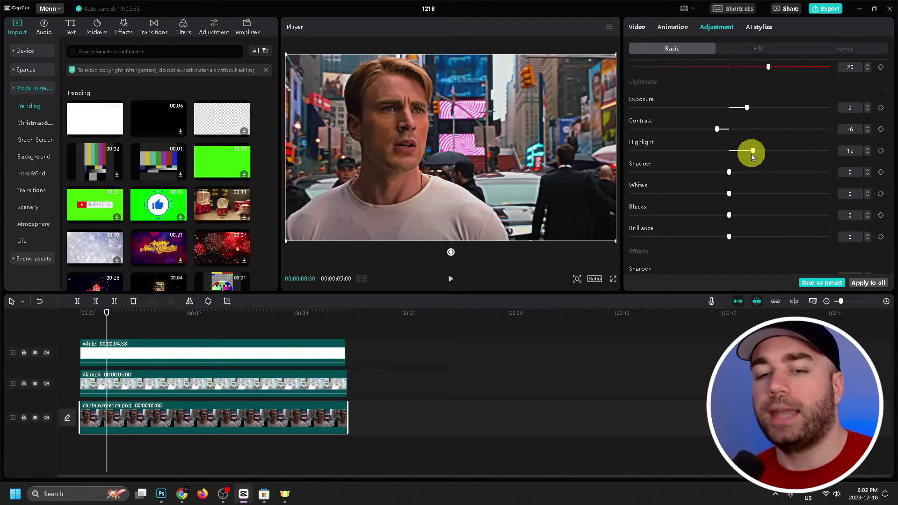
scroll(745, 162, down, 3)
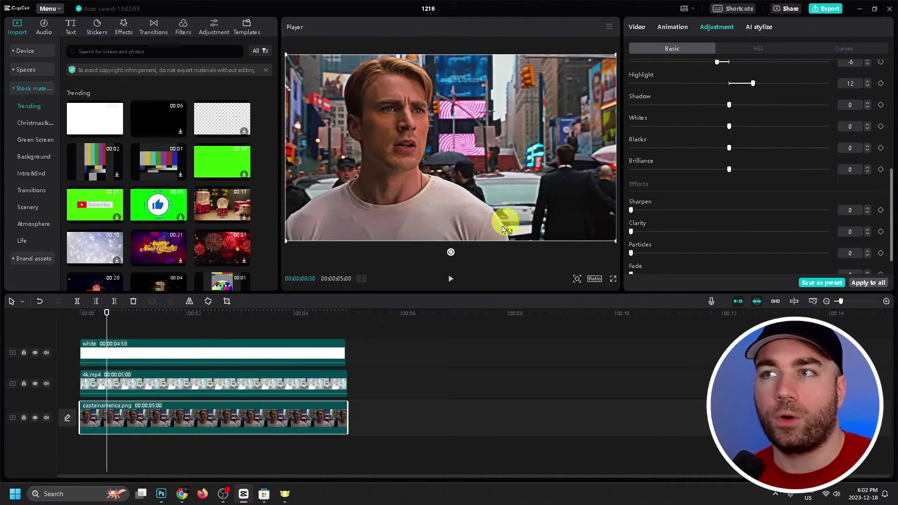
scroll(686, 200, down, 1)
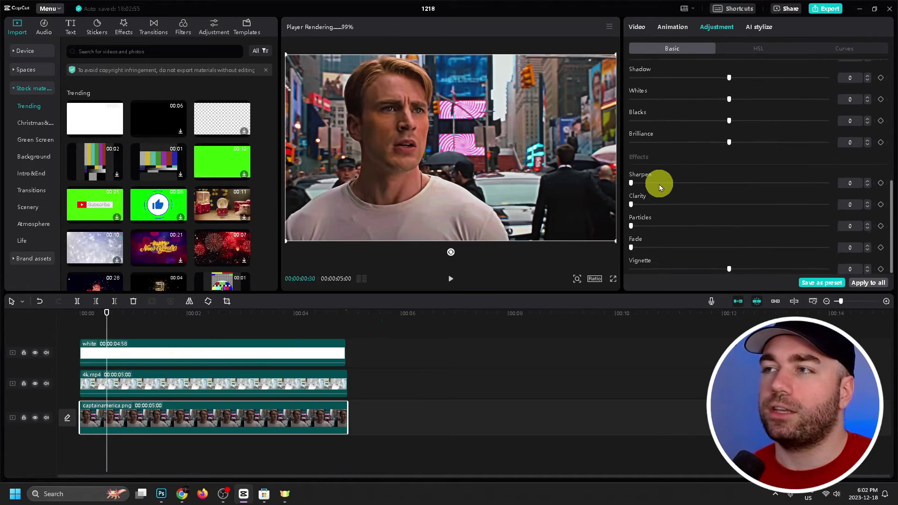
drag(656, 184, 681, 184)
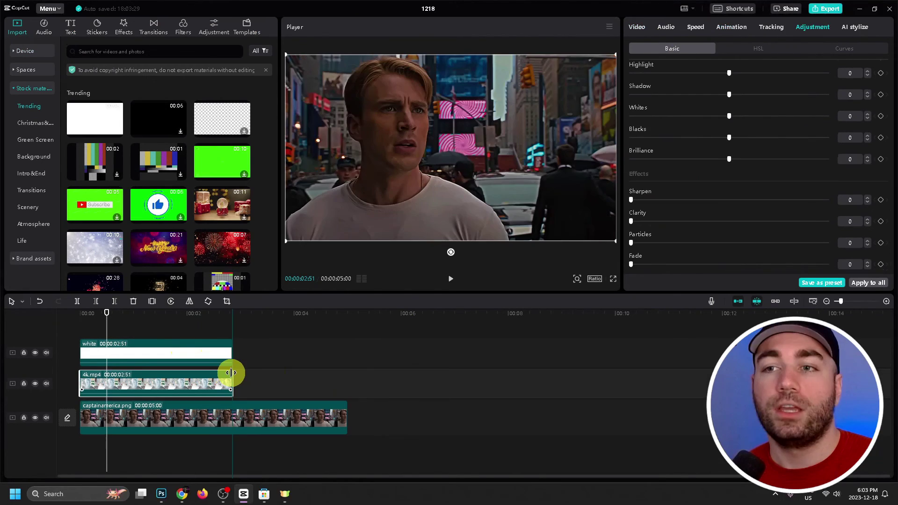
Deselect the clips and preview the enhanced image at about 00:00:01:29 on the timeline.
click(286, 361)
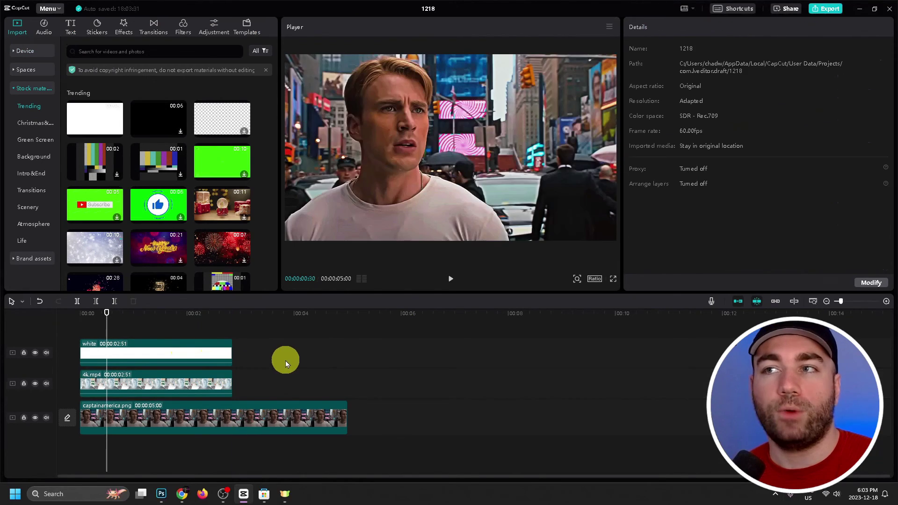
click(158, 338)
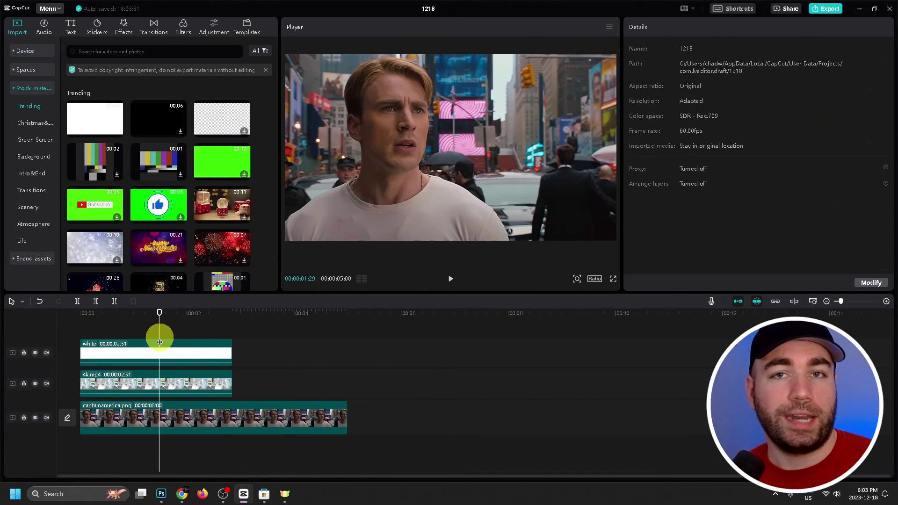